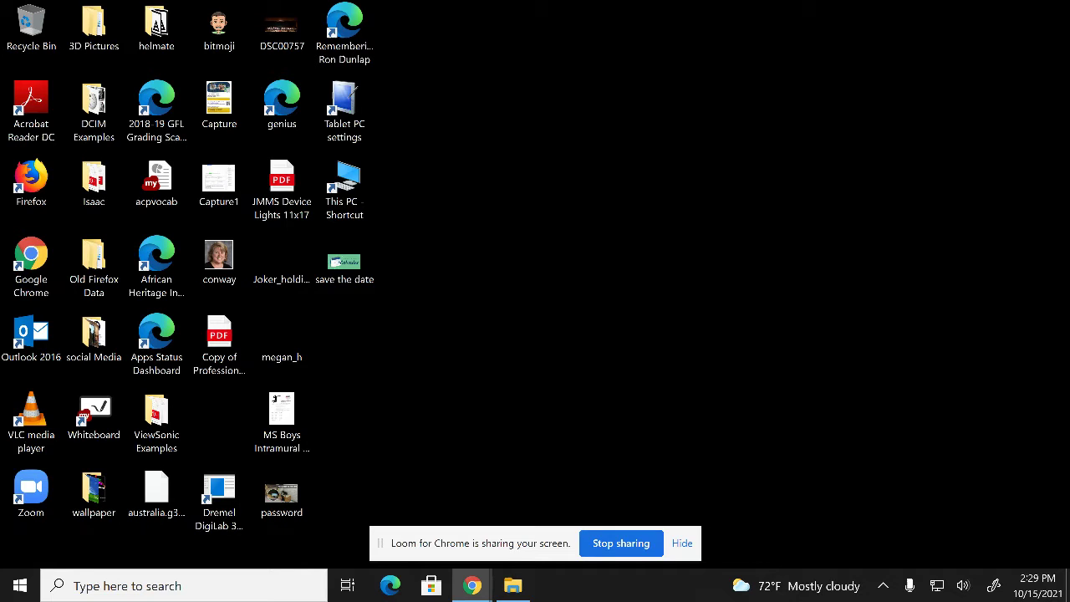
- Launch Whiteboard and draw a black arrow pointing at the bottom toolbar's Import icon
double_click(93, 418)
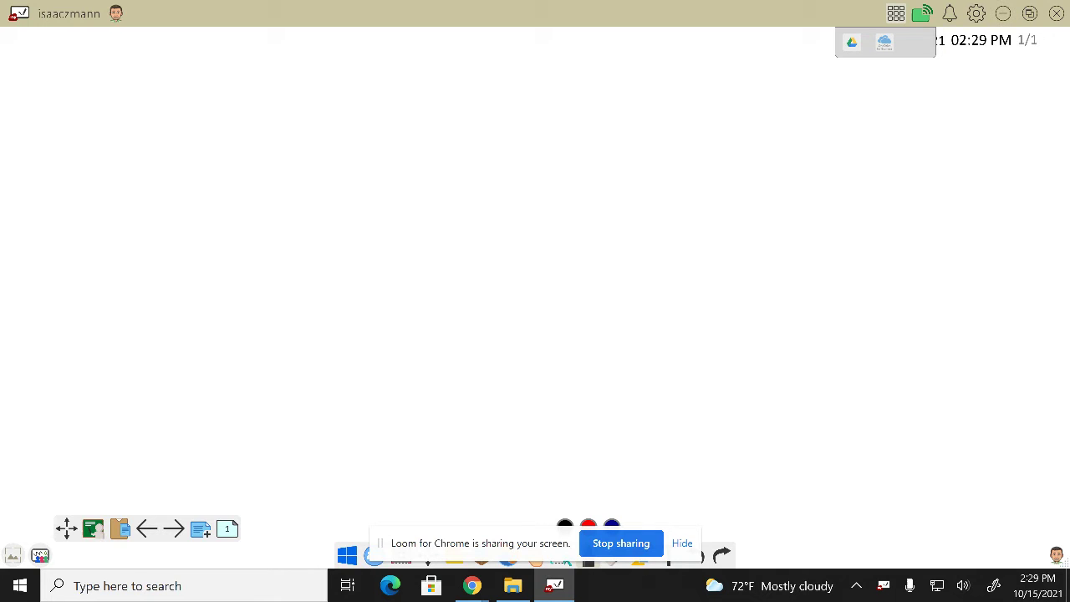
left_click_drag(380, 544, 750, 503)
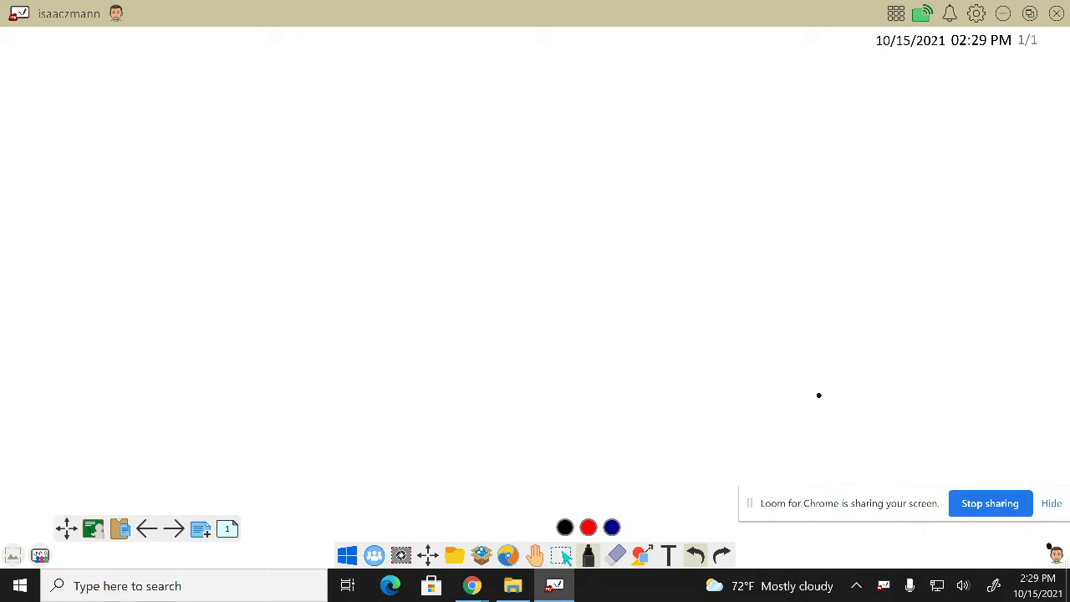
mouse_move(492, 489)
left_mouse_down()
mouse_move(477, 532)
mouse_move(491, 528)
left_mouse_up()
- Import the Introduction to Technical Sketching PDF from the network drive onto the board
left_click(454, 554)
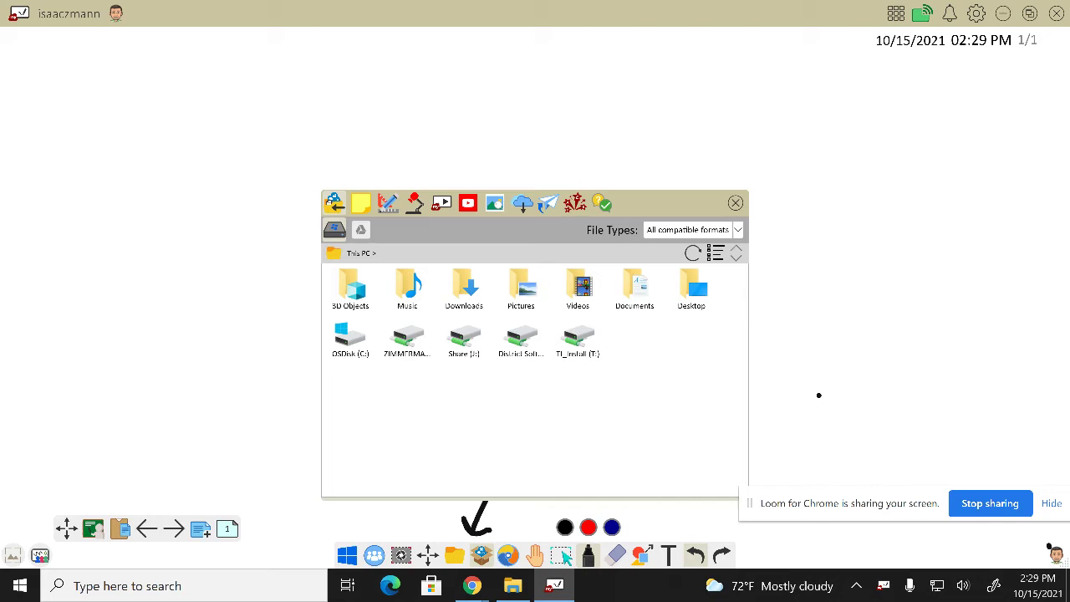
left_click(407, 338)
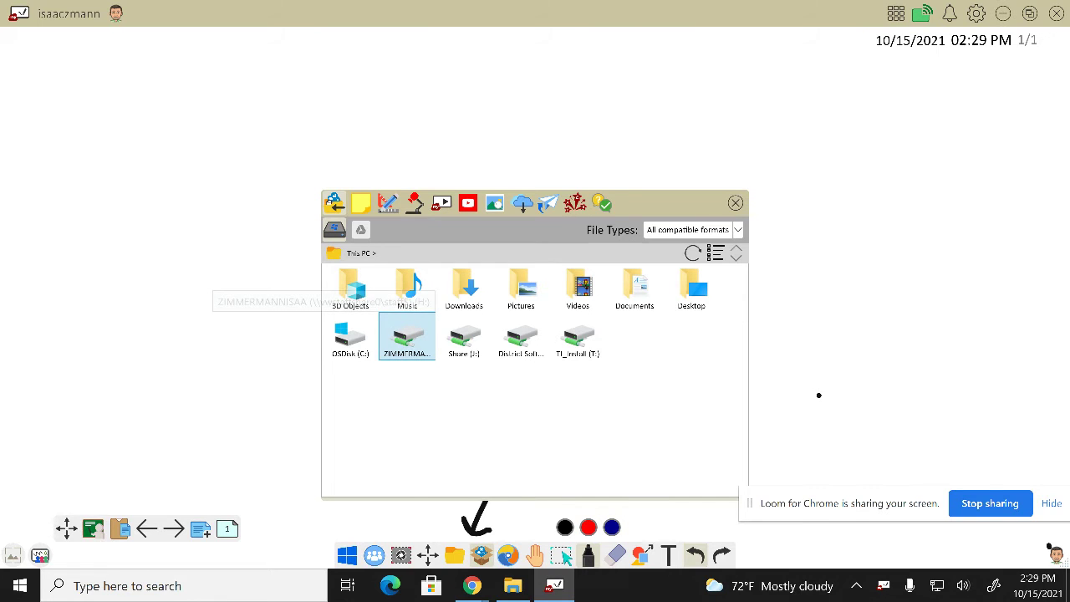
double_click(407, 338)
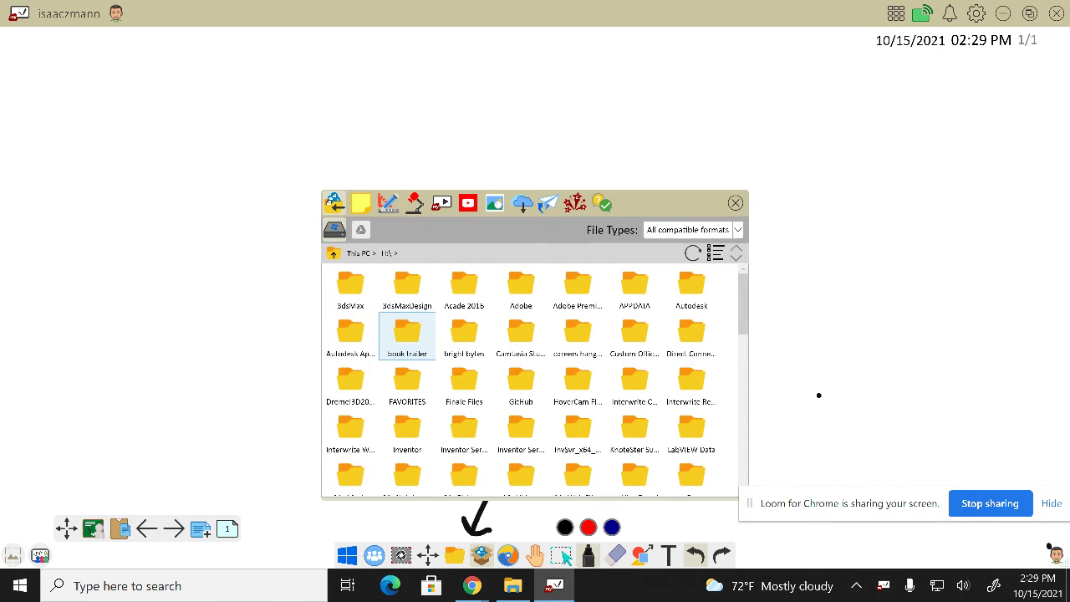
scroll(535, 376, "down", 10)
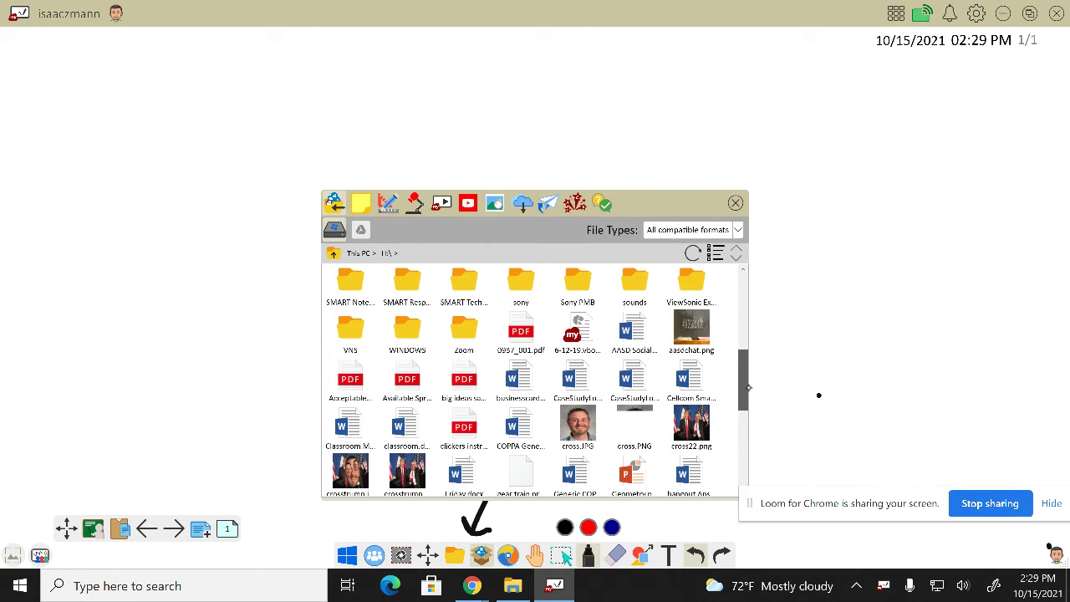
left_click_drag(748, 386, 749, 400)
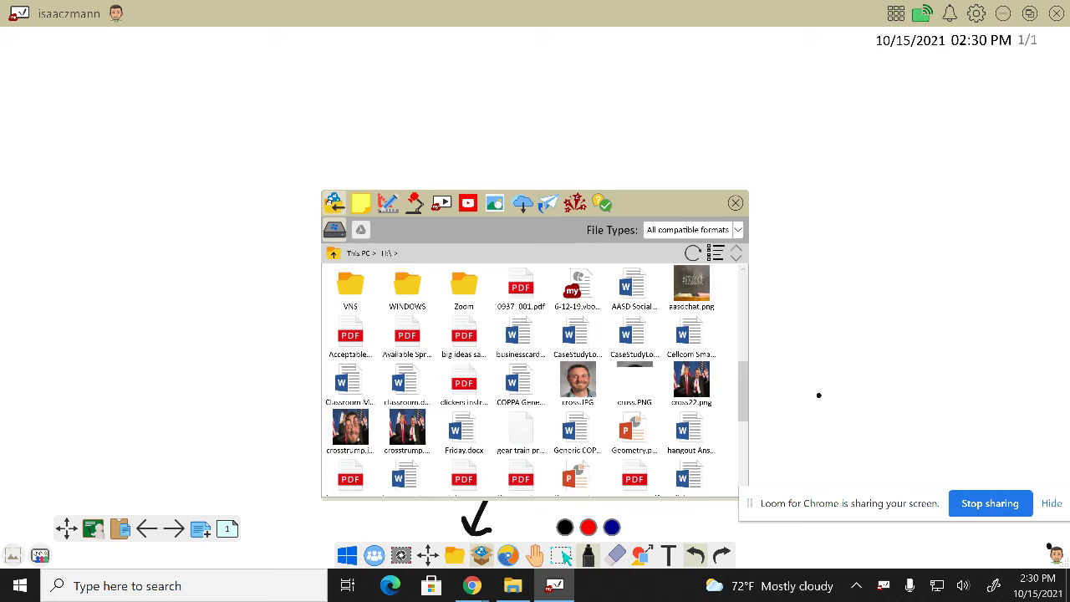
left_click_drag(740, 393, 740, 501)
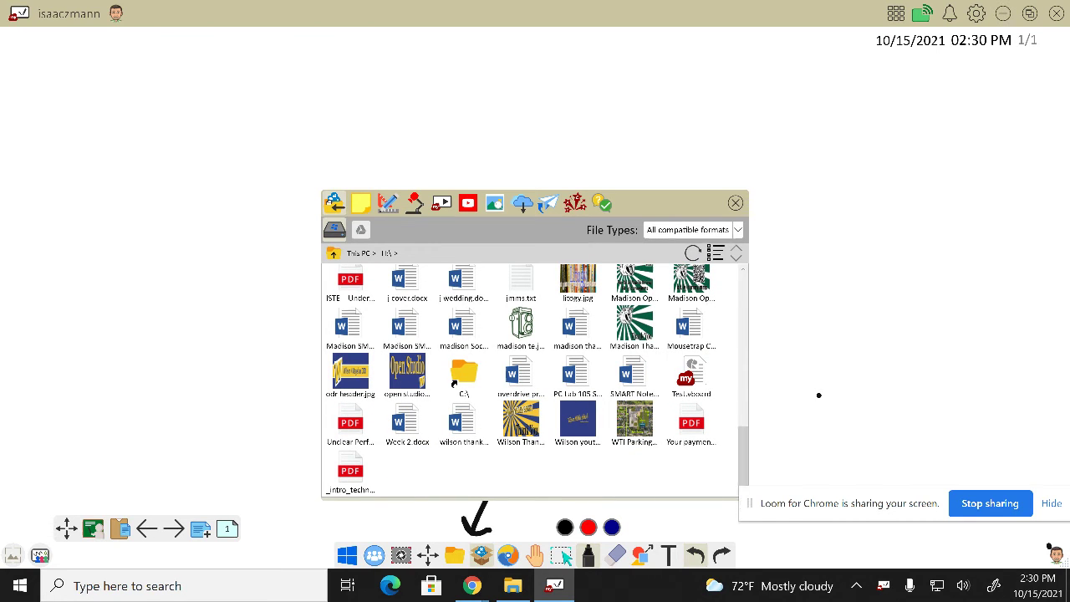
left_click(350, 472)
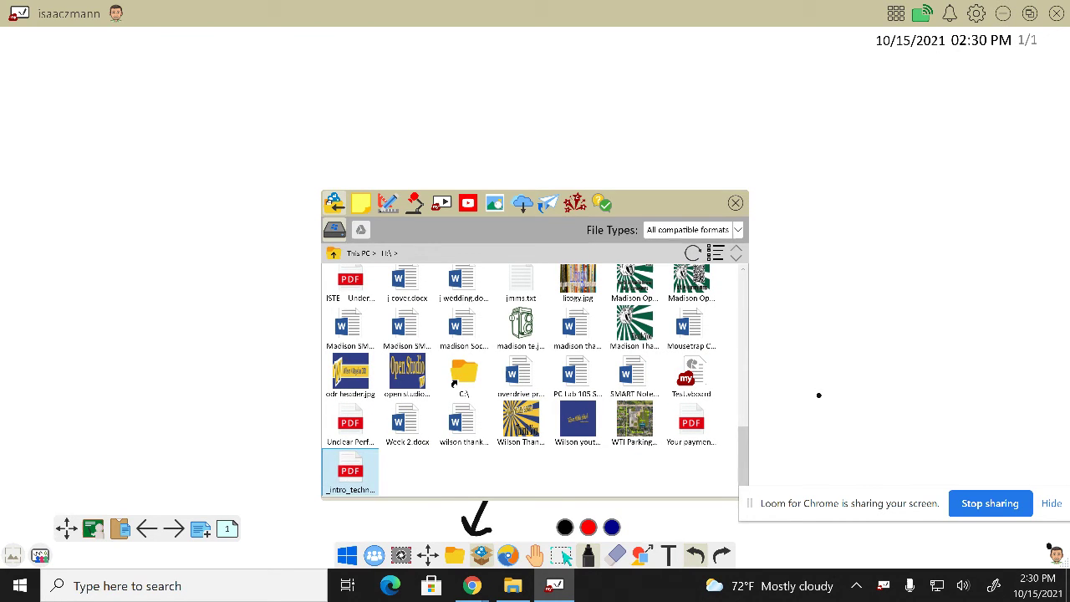
double_click(350, 472)
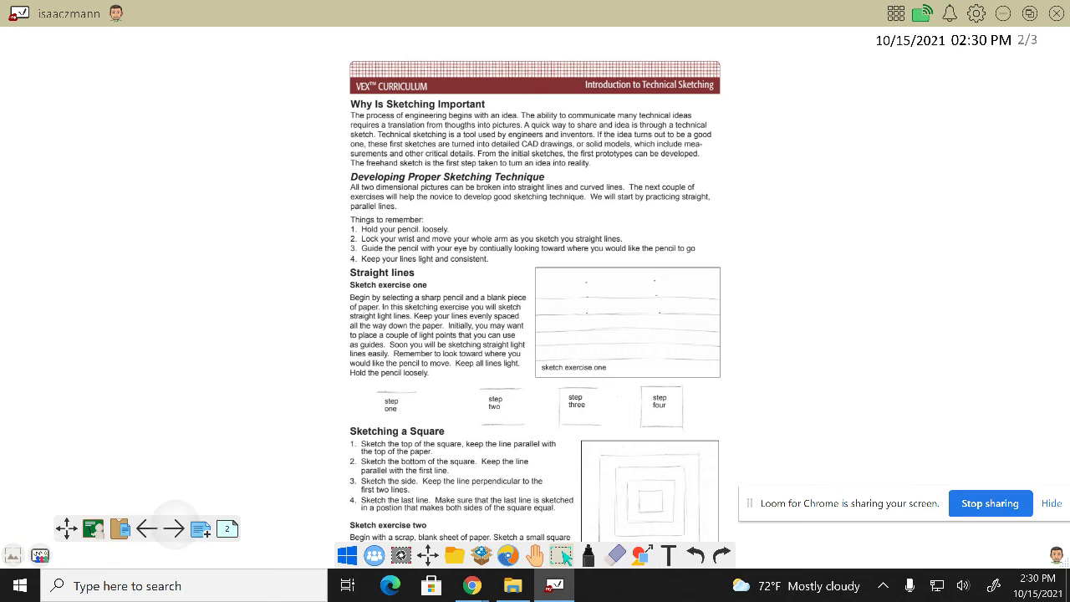
left_click(174, 528)
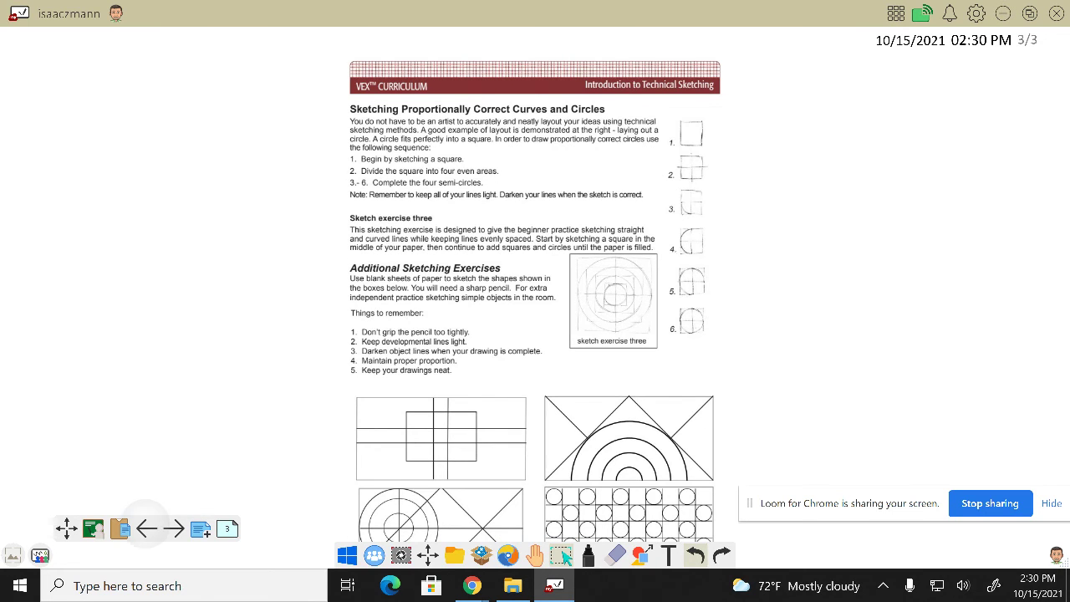
left_click(146, 528)
left_click(174, 529)
left_click(147, 528)
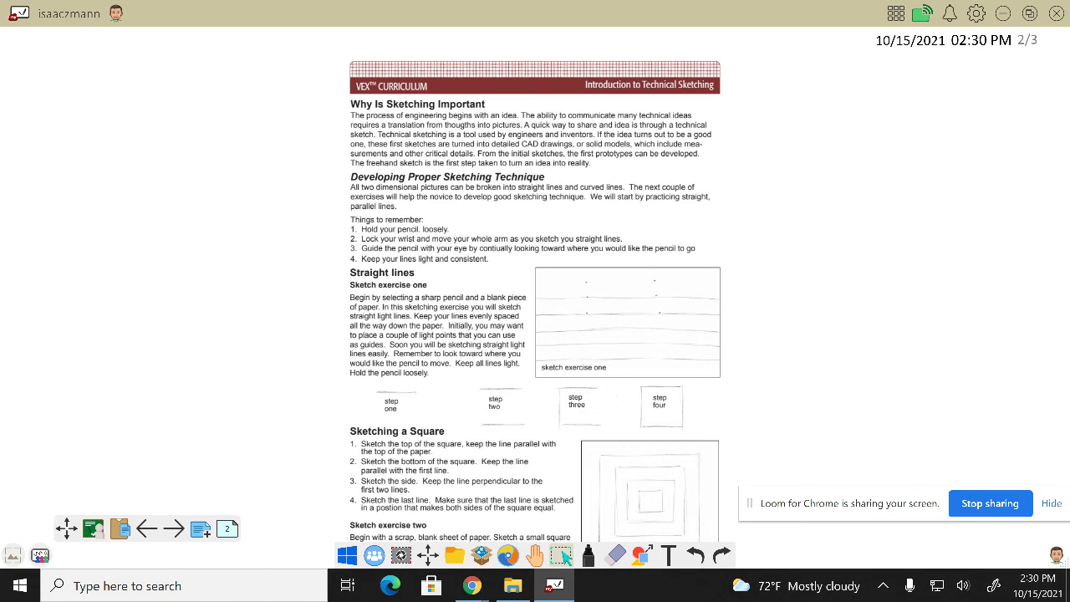
- On page 2, circle both headings in red and draw a red line from step three to step four
left_click_drag(526, 163, 534, 165)
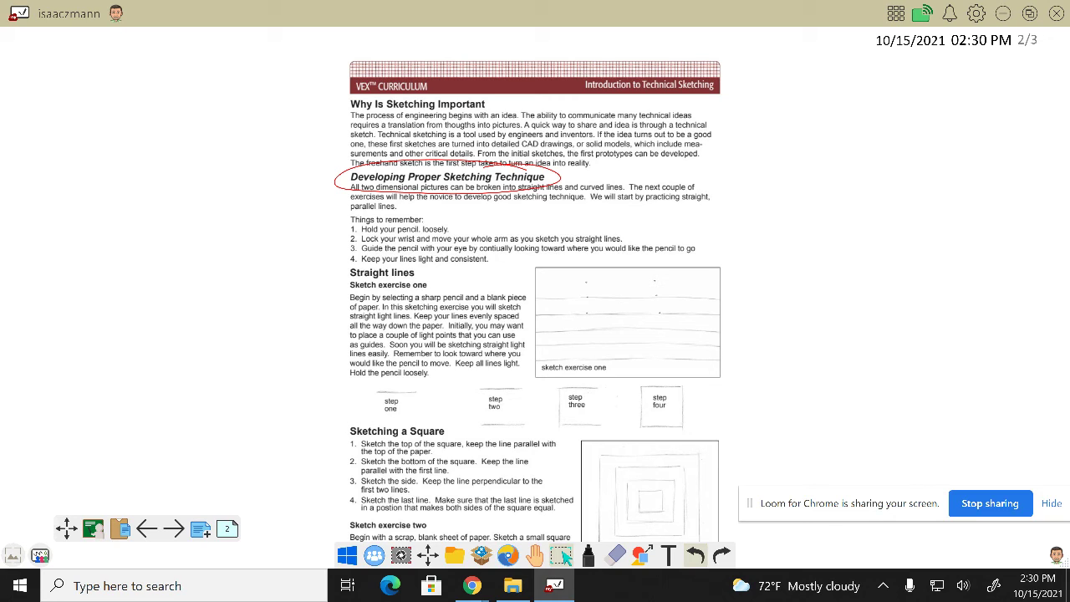
left_click(337, 259)
left_click(587, 555)
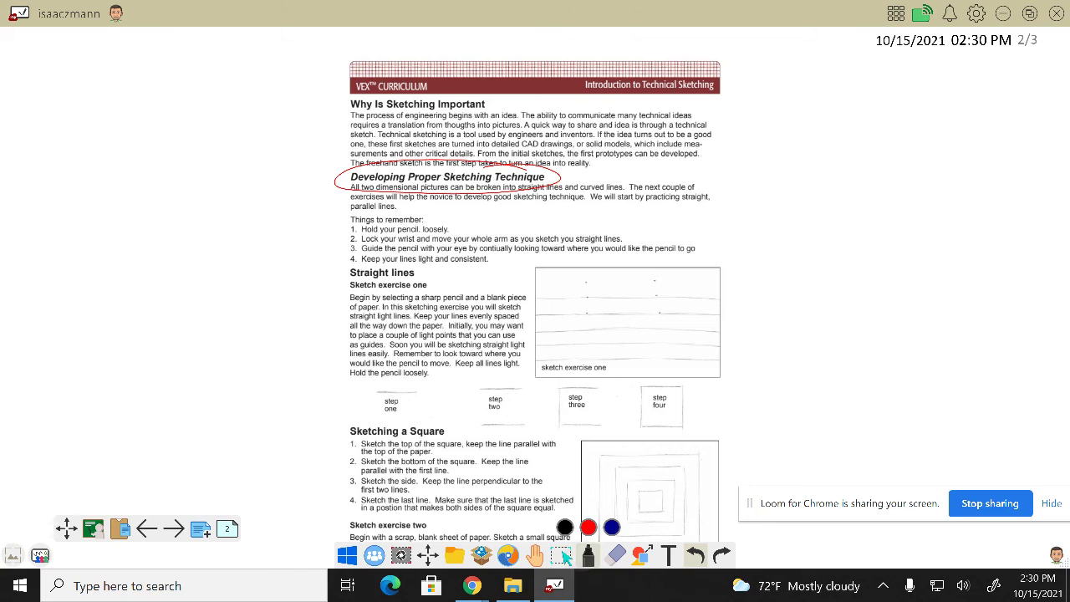
left_click_drag(413, 418, 435, 413)
left_click_drag(552, 401, 660, 411)
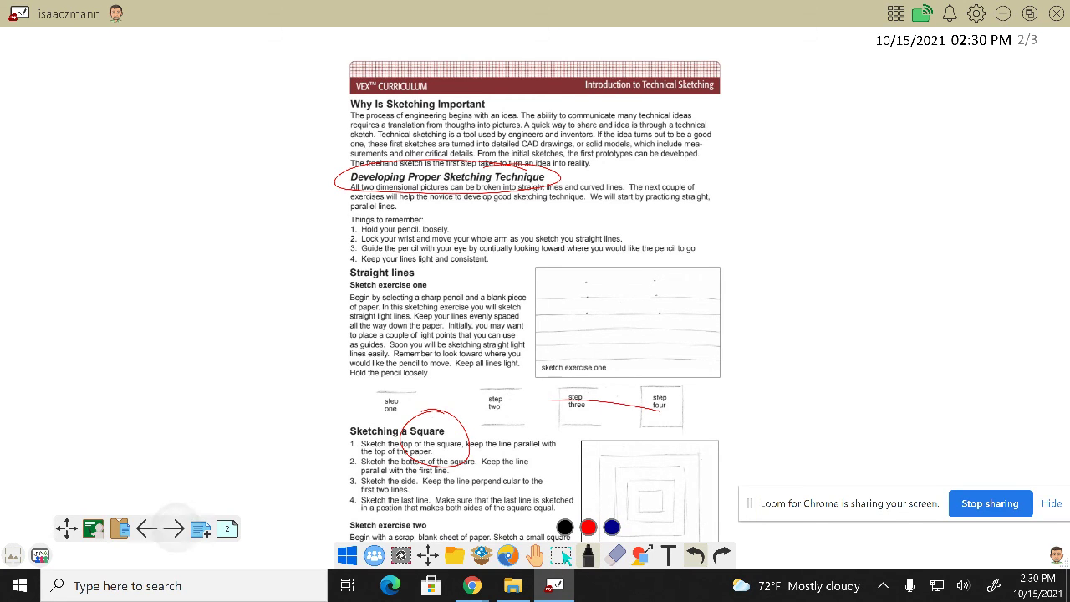
- On page 3, draw a red line across the semicircle box and a spiral in exercise three
left_click(173, 528)
left_click_drag(549, 418, 625, 422)
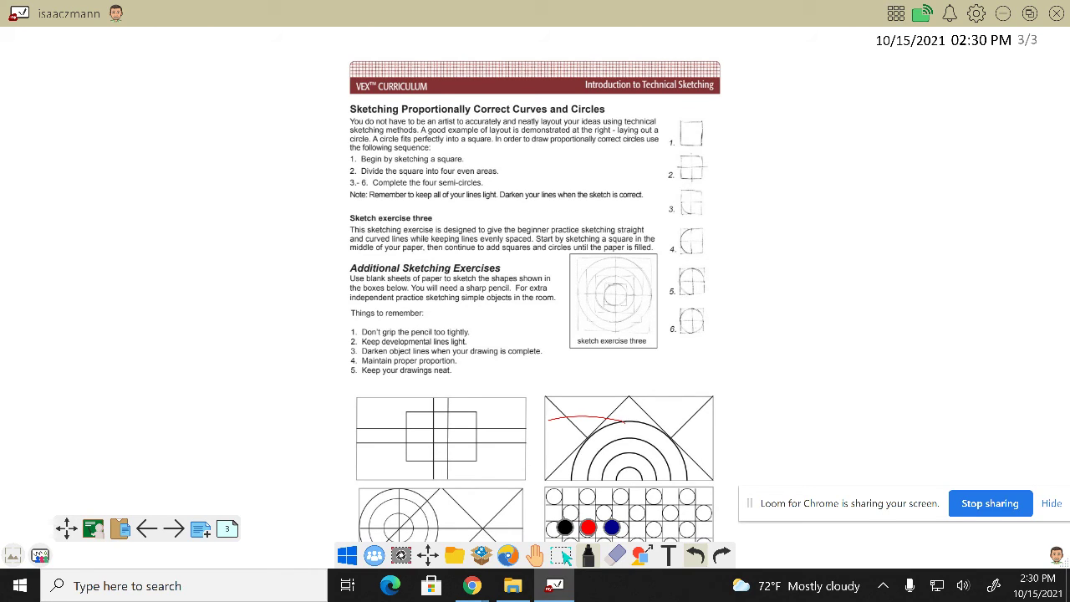
mouse_move(615, 292)
left_mouse_down()
mouse_move(637, 307)
mouse_move(642, 269)
mouse_move(658, 309)
left_mouse_up()
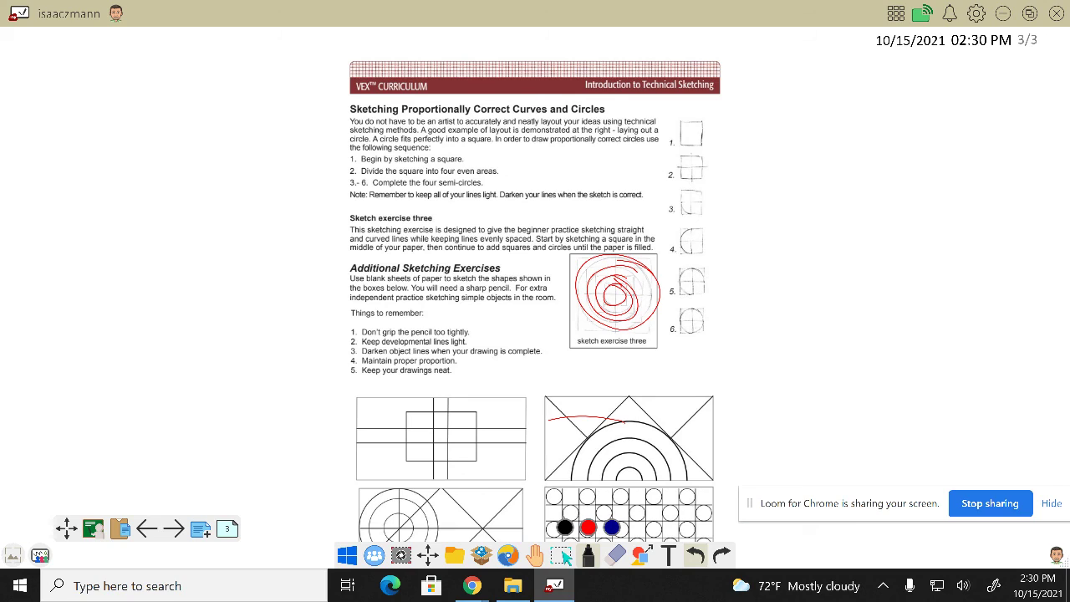